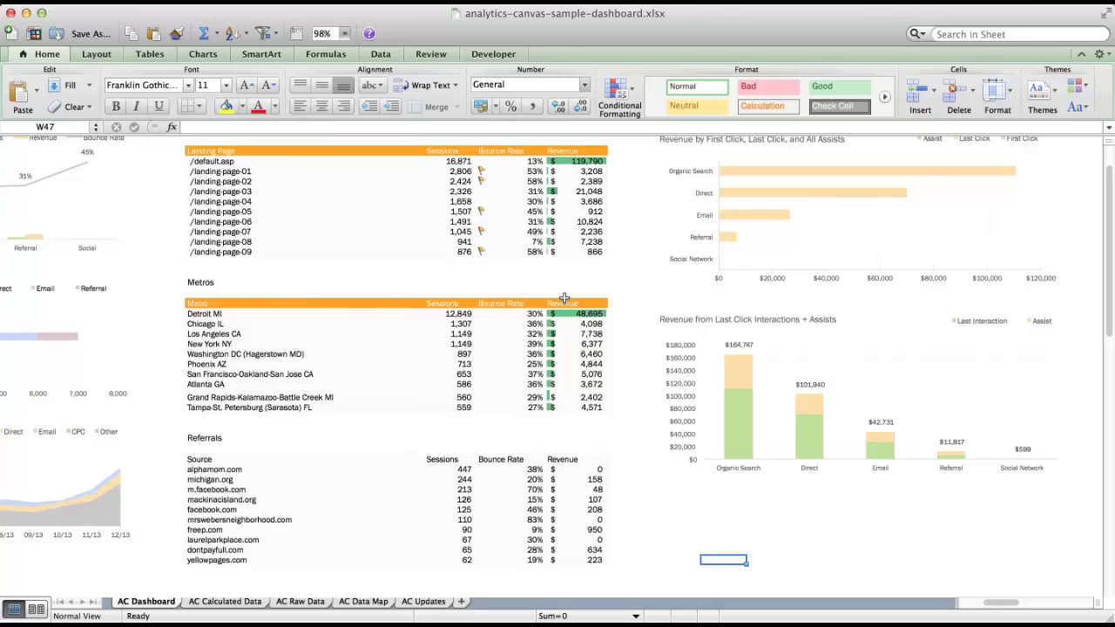
Copy the Metro header's orange formatting onto the Referrals header row from Source to Revenue
click(200, 303)
key(super+b)
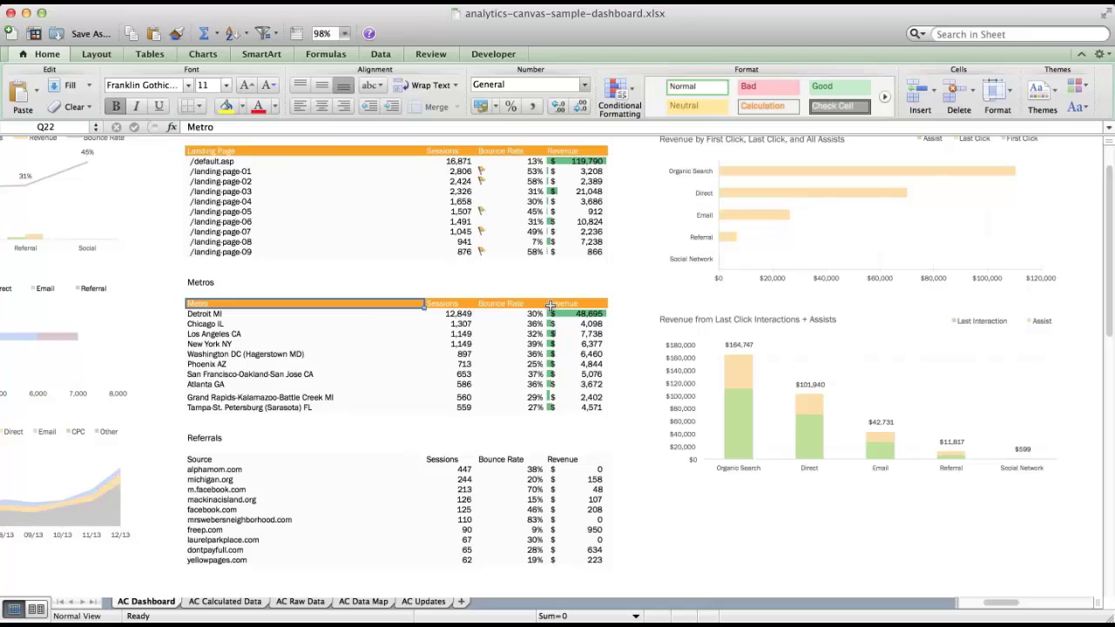
click(177, 34)
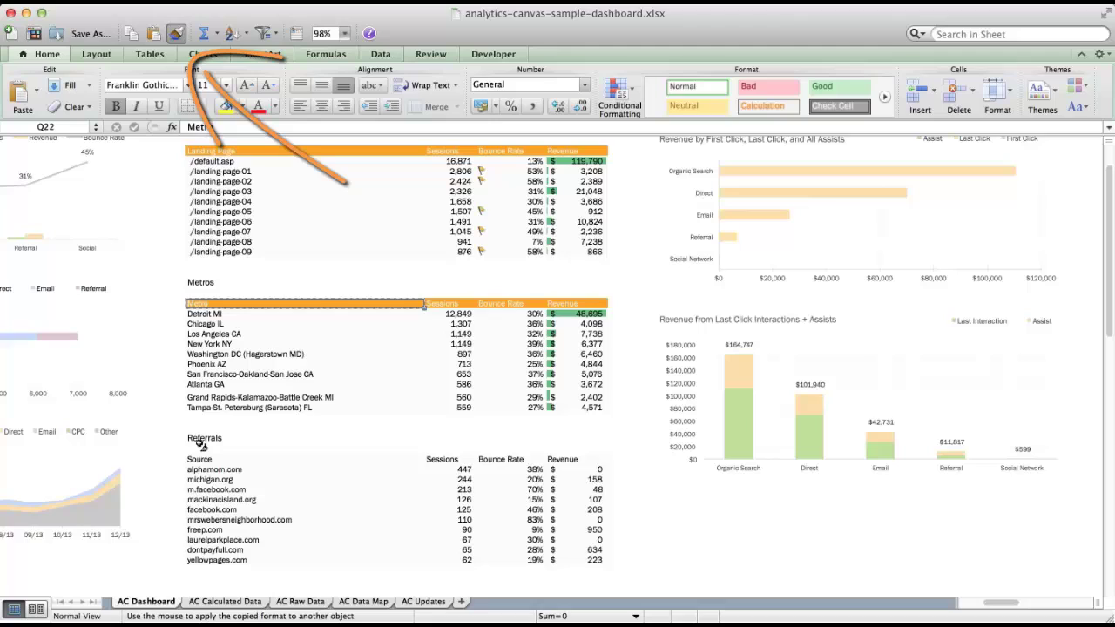
drag(199, 459, 575, 460)
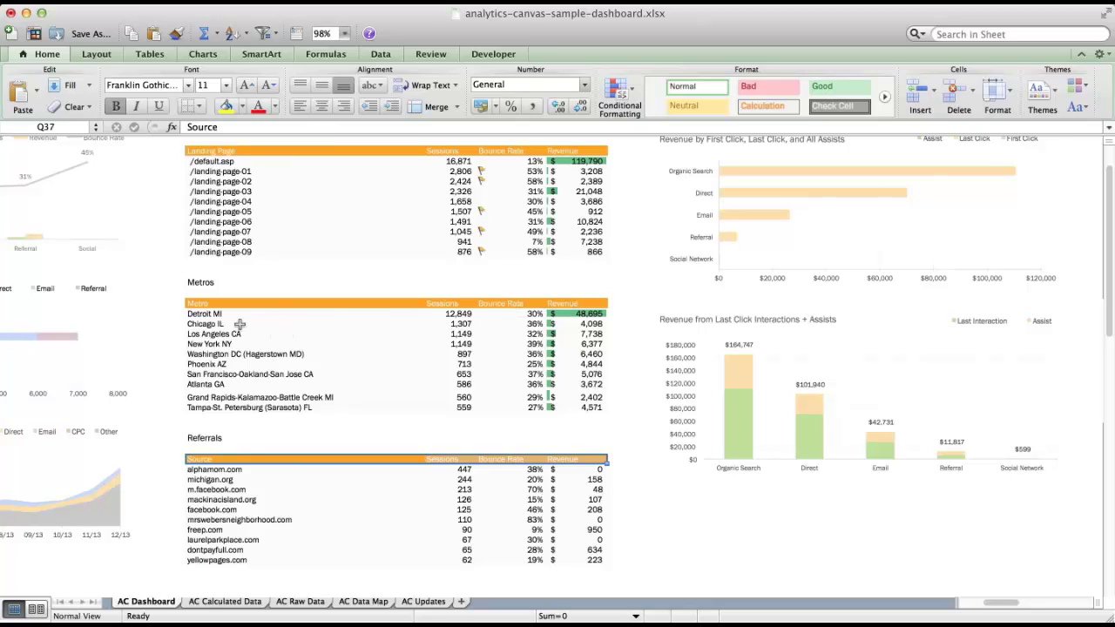
Paint the /default.asp row's formatting, with flag icons and green revenue bars, onto the Referrals data rows
drag(200, 312, 564, 313)
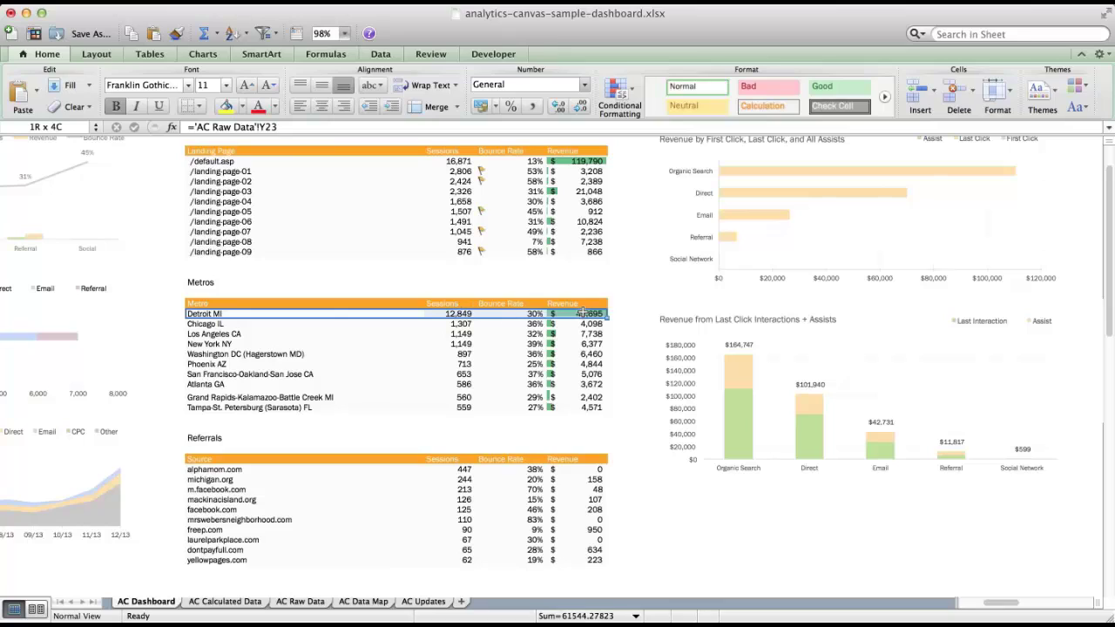
click(193, 163)
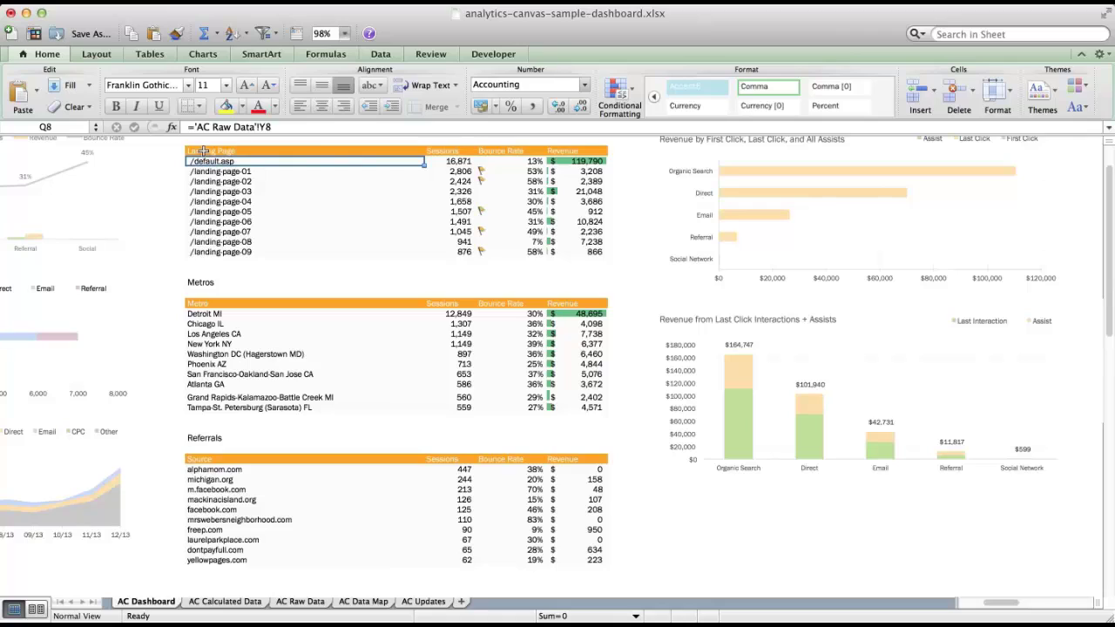
drag(209, 159, 557, 160)
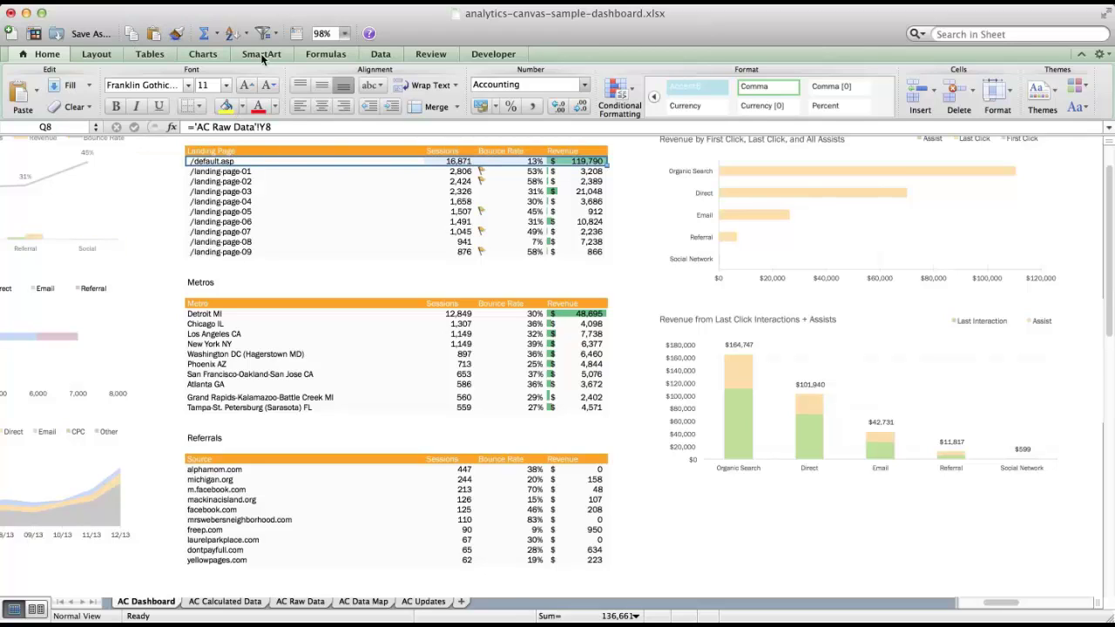
click(176, 33)
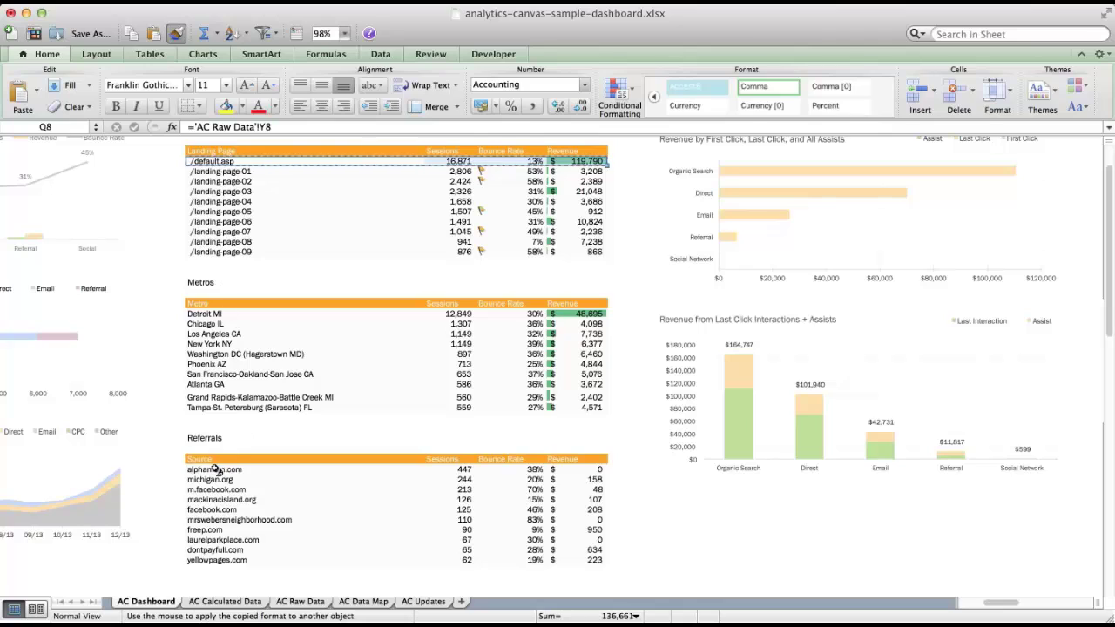
mouse_move(215, 471)
mouse_down()
mouse_move(498, 493)
mouse_move(588, 514)
mouse_move(593, 563)
mouse_up()
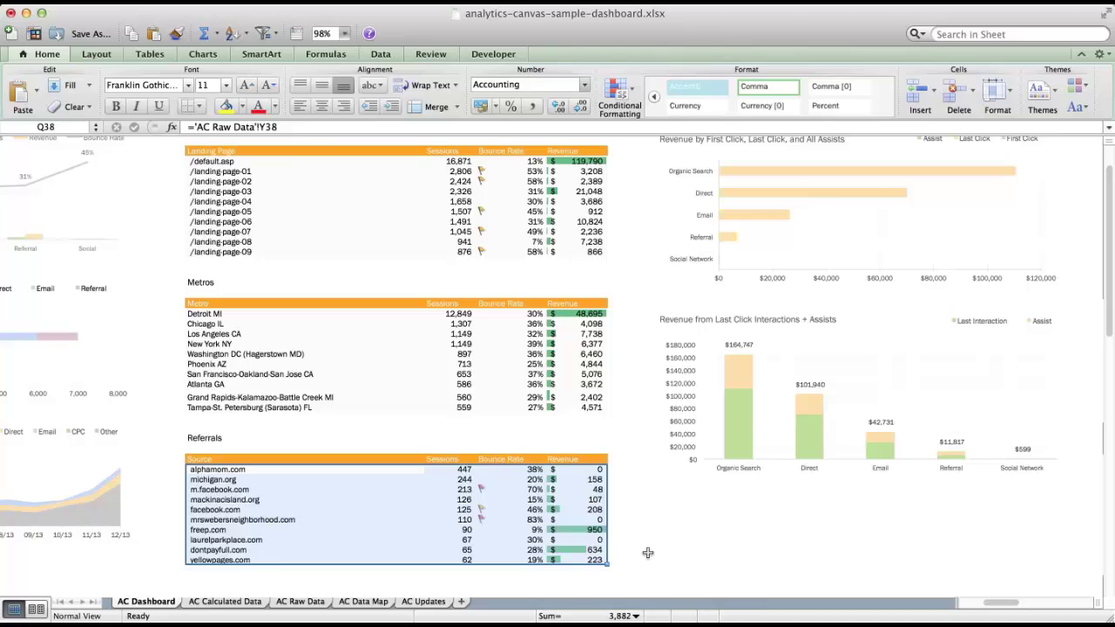
Apply the Metro header's orange format to the /landing-page-02 and /landing-page-06 cells
click(202, 304)
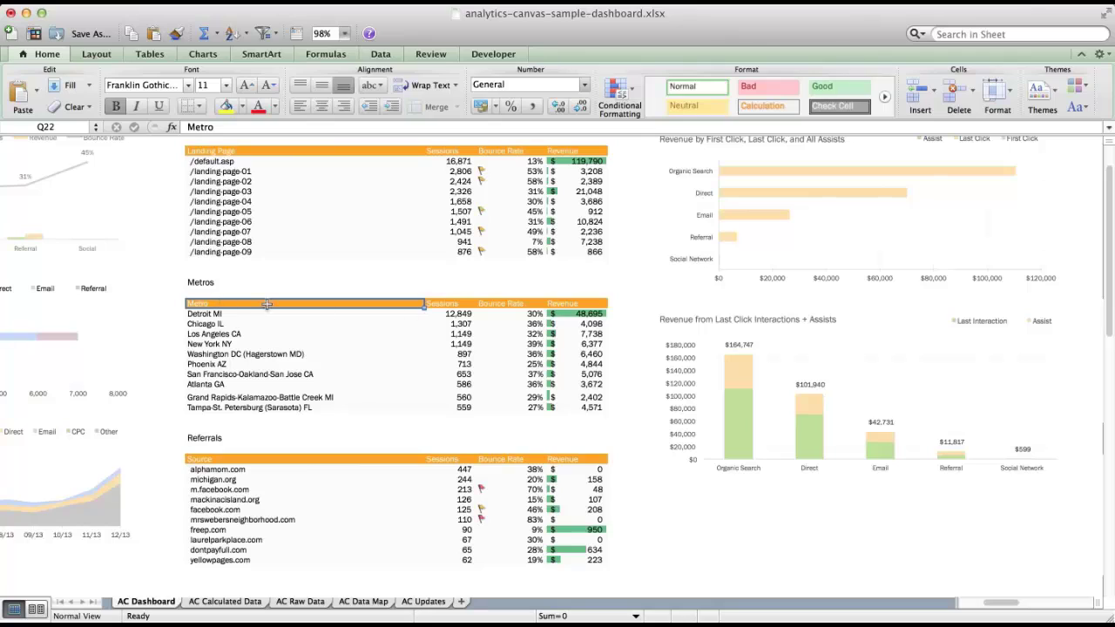
click(177, 36)
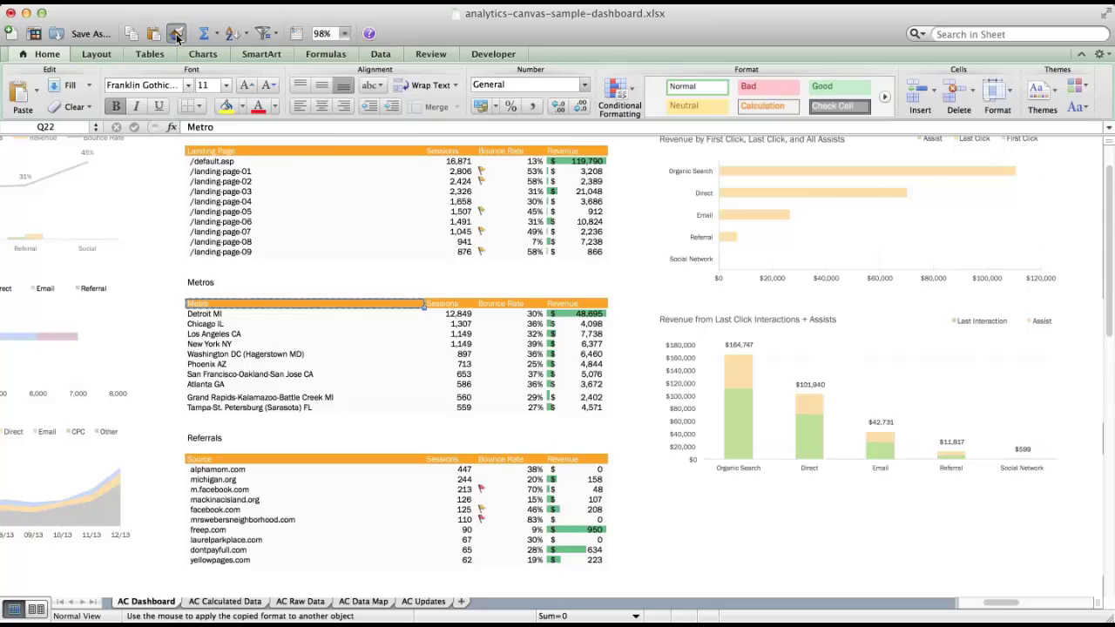
click(231, 181)
click(262, 221)
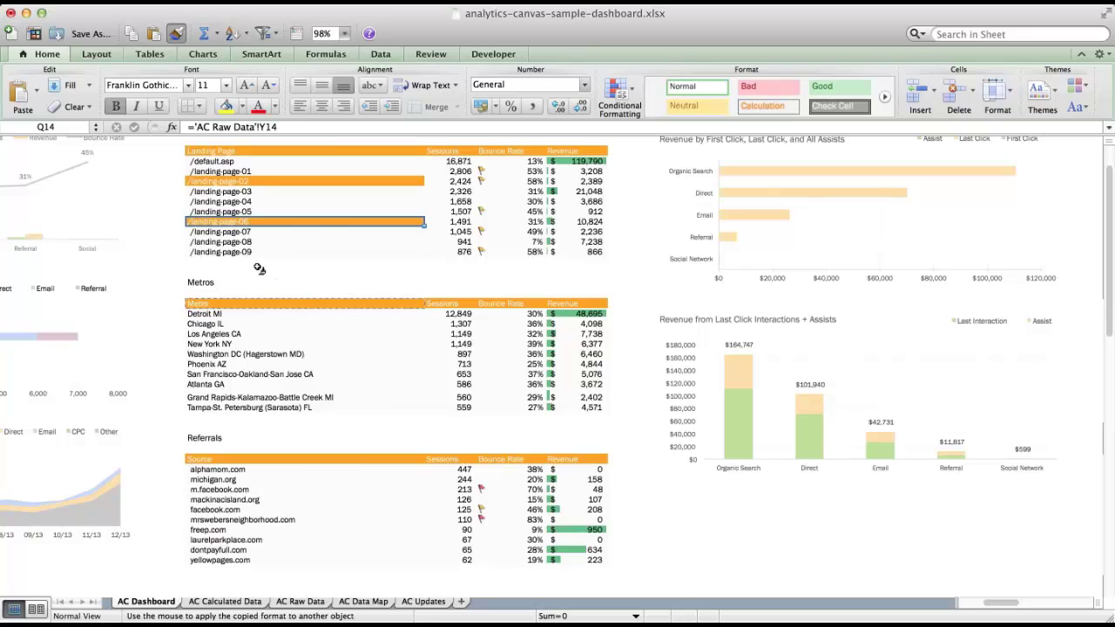
click(173, 34)
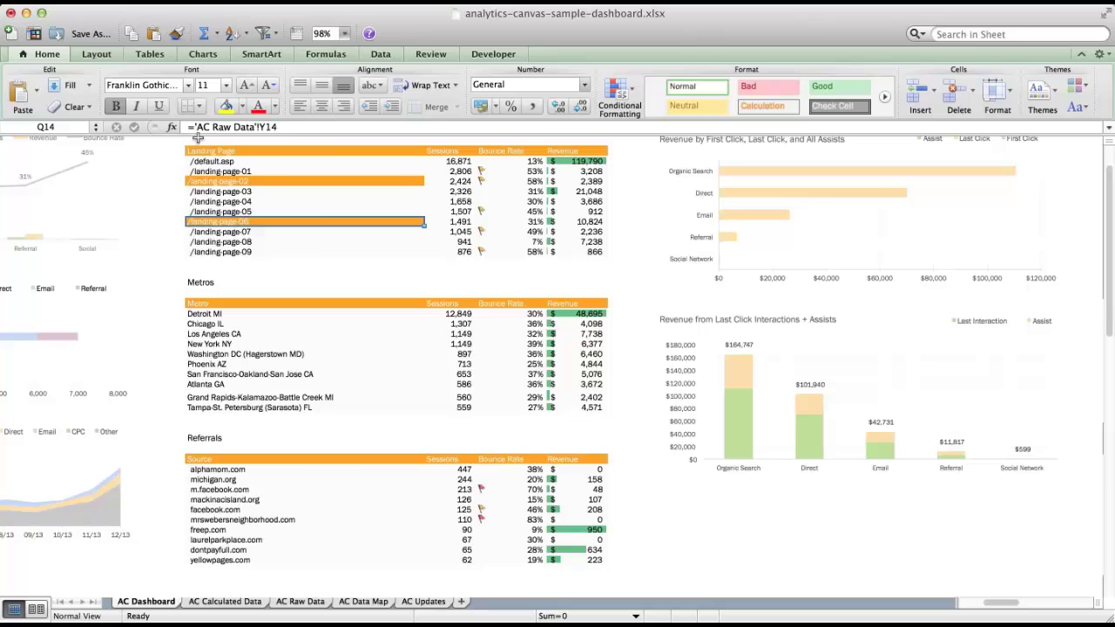
Bring the Word analytics audit document forward and inspect the Query Parameter Exclusion and Issue heading styles
click(595, 619)
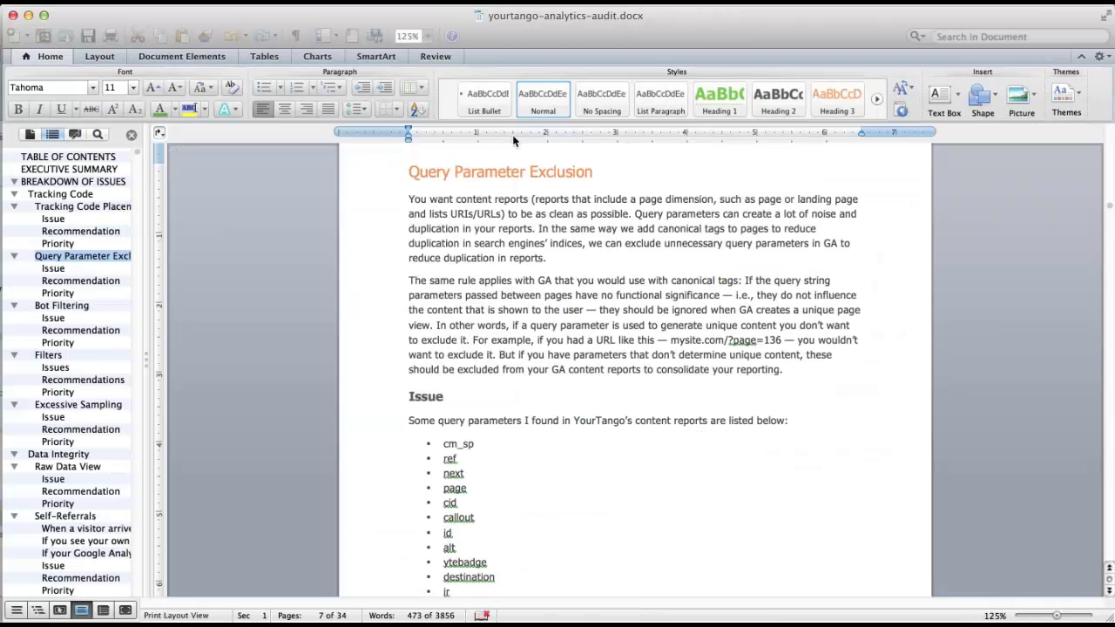
click(416, 172)
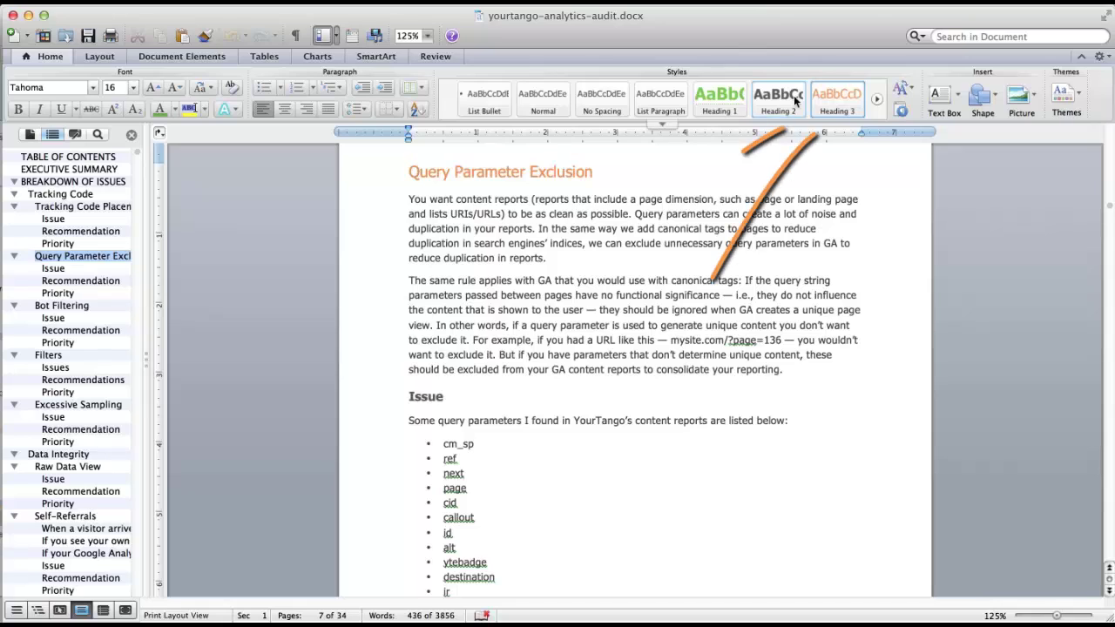
click(415, 397)
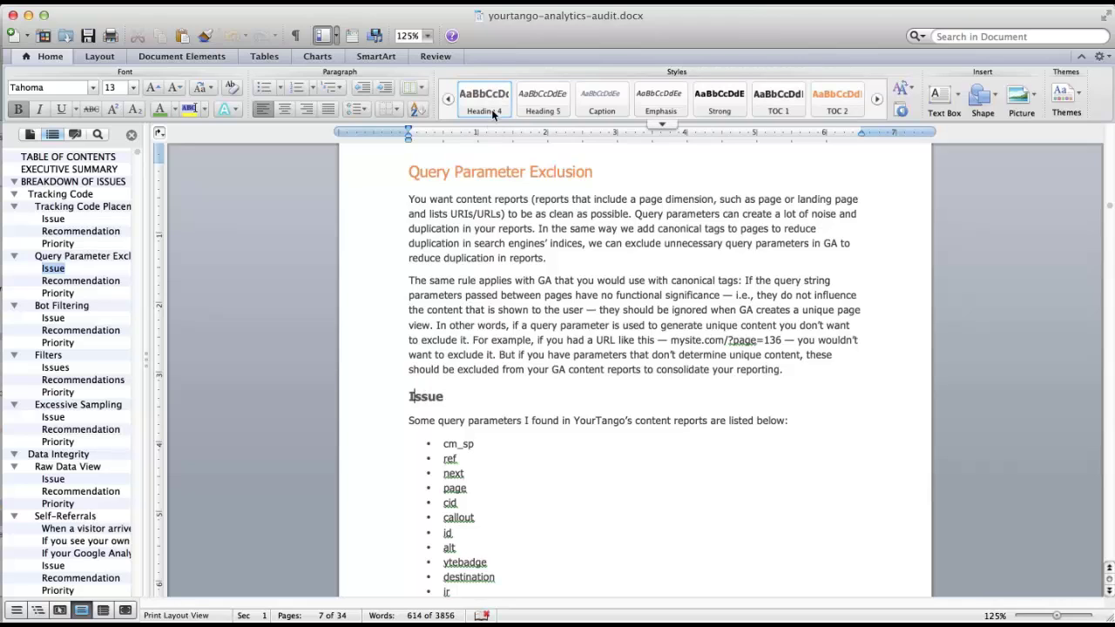
Try the Query Parameter Exclusion Heading 3 look on the Issue heading, then undo it
drag(451, 171, 523, 172)
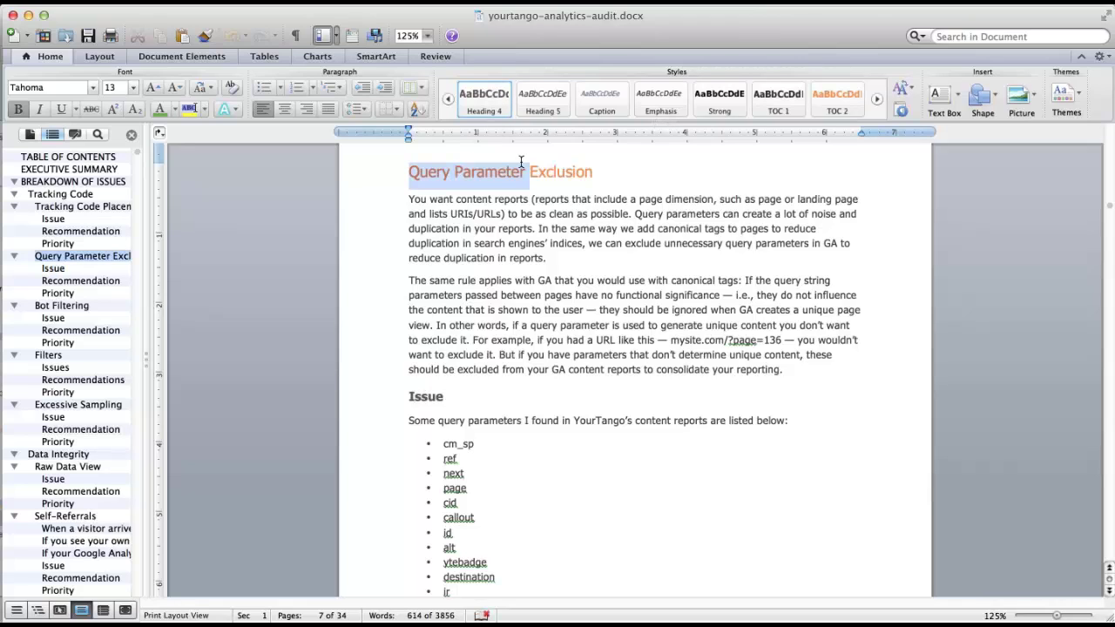
click(203, 36)
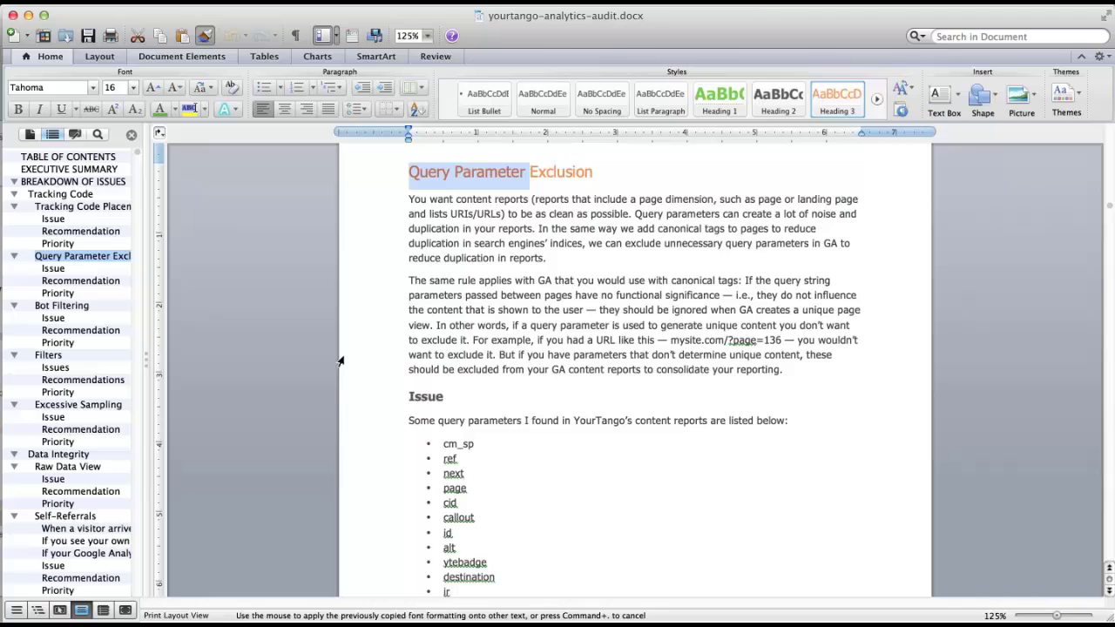
click(392, 398)
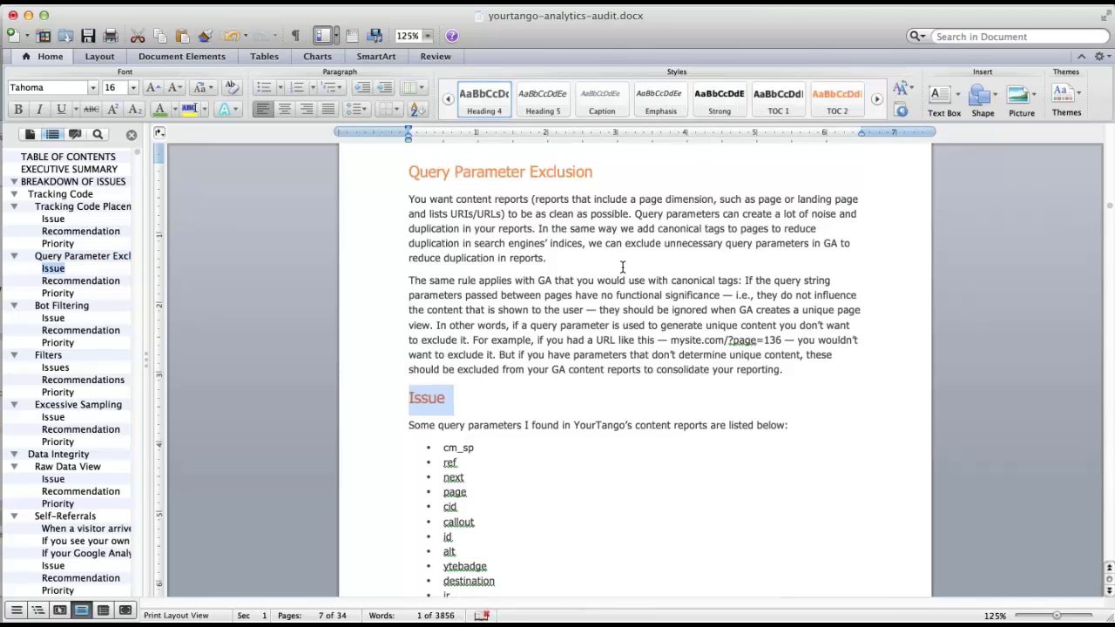
key(super+z)
key(super+z)
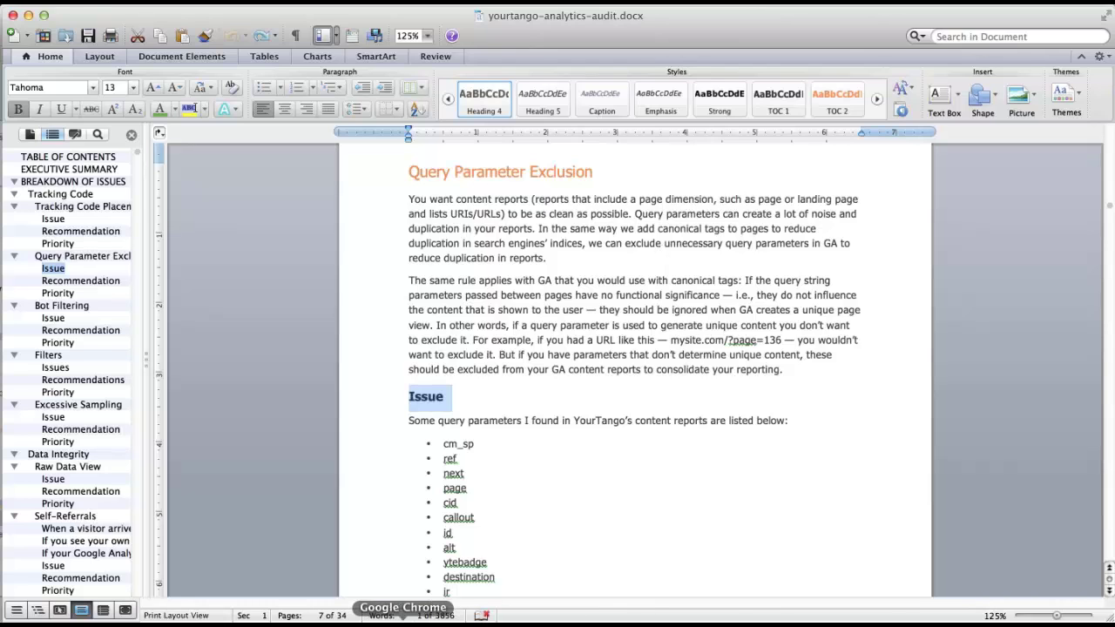
In the Keyword Universe sheet, select the Rank through Landing Page headers, C5:H5
click(386, 620)
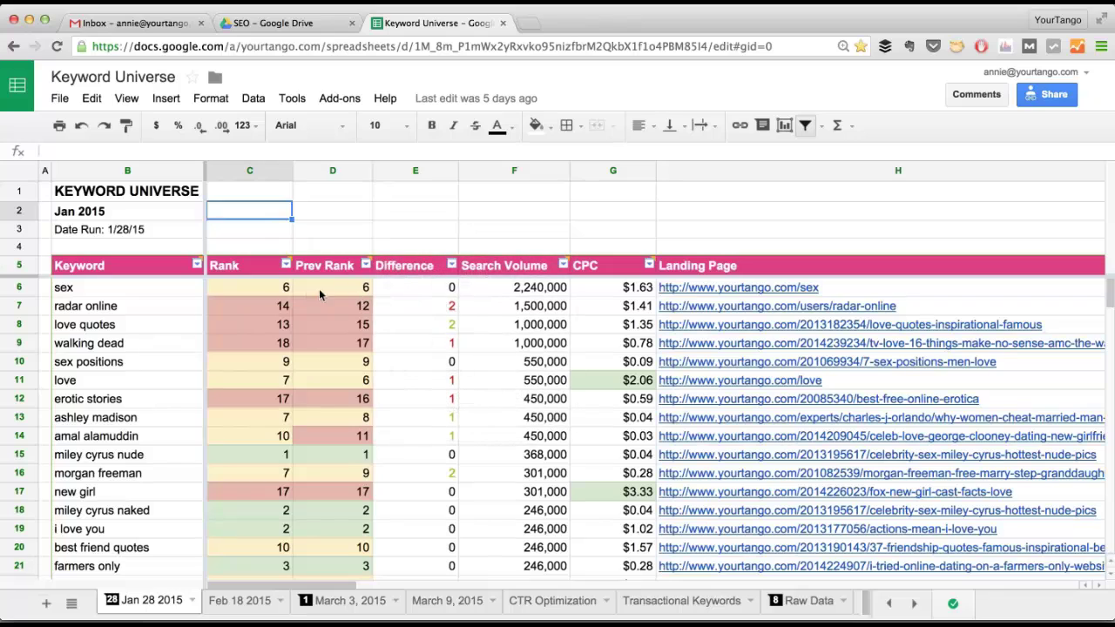
mouse_move(91, 269)
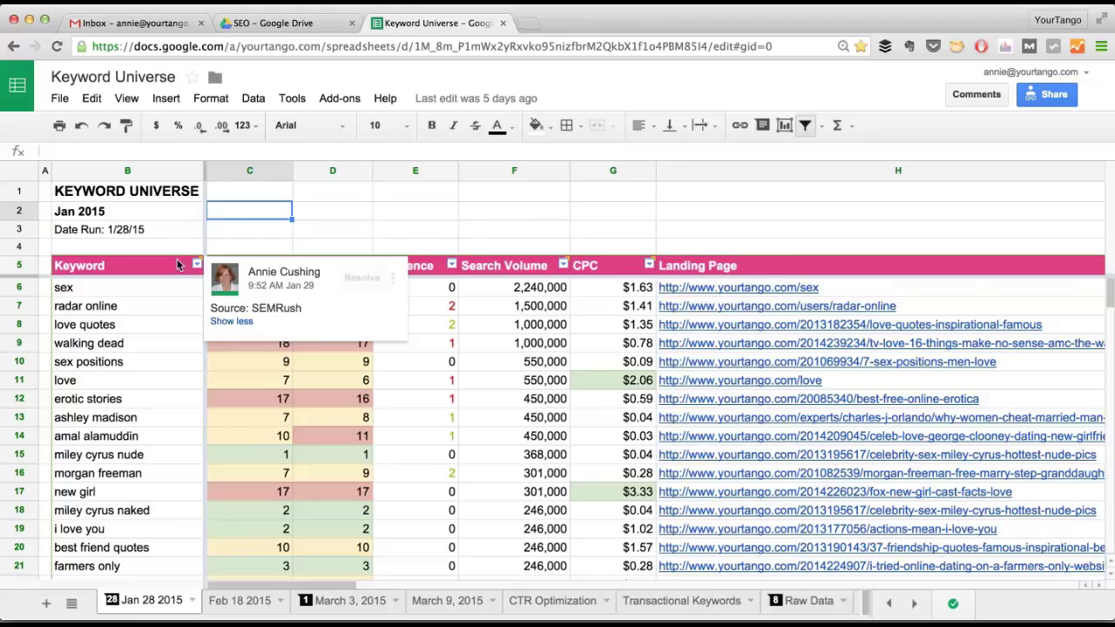
click(244, 265)
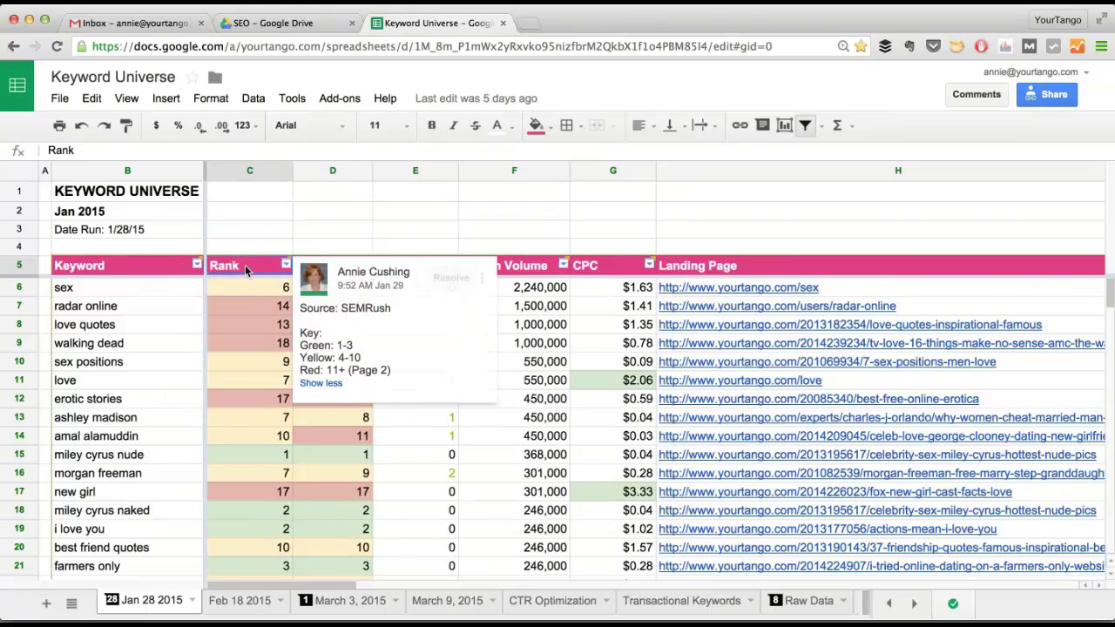
drag(1104, 271, 825, 264)
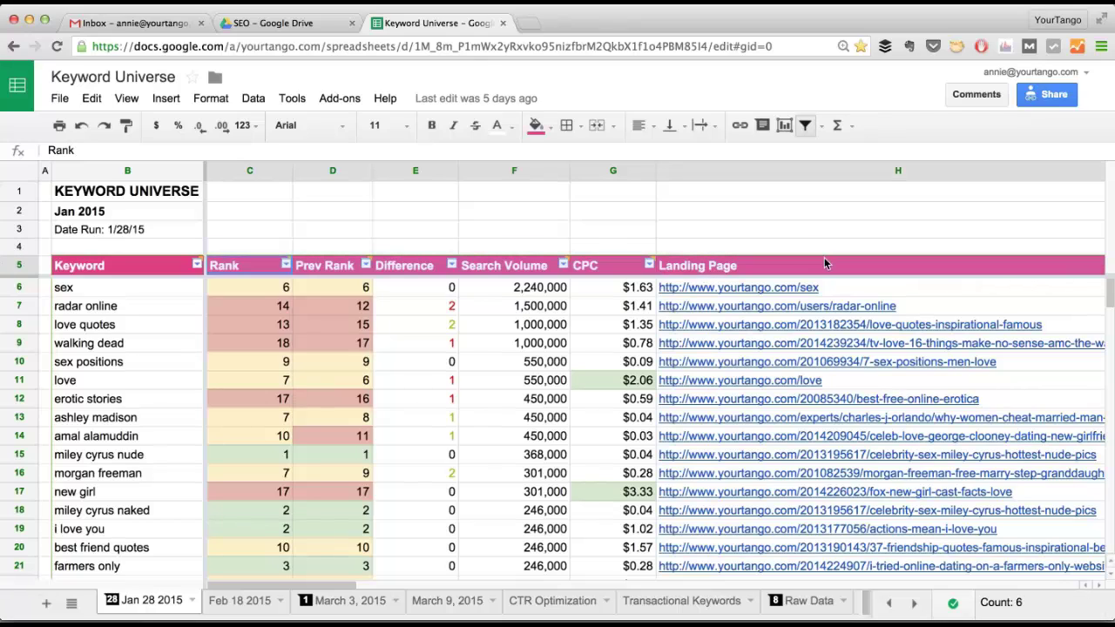
Give those headers a white fill with black text
click(547, 127)
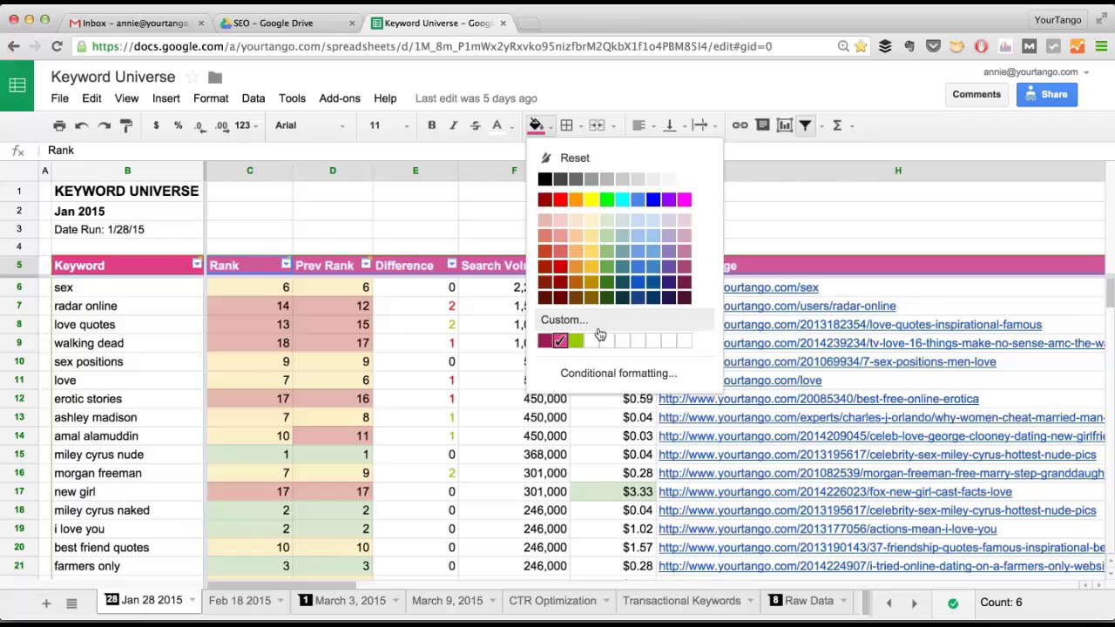
click(684, 179)
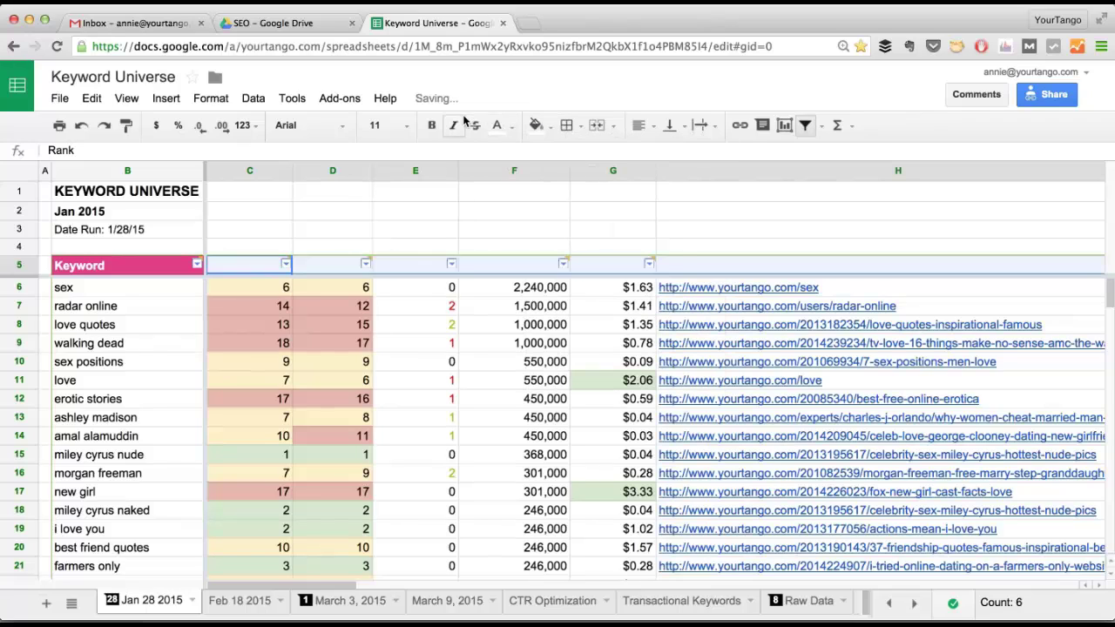
click(497, 125)
click(508, 177)
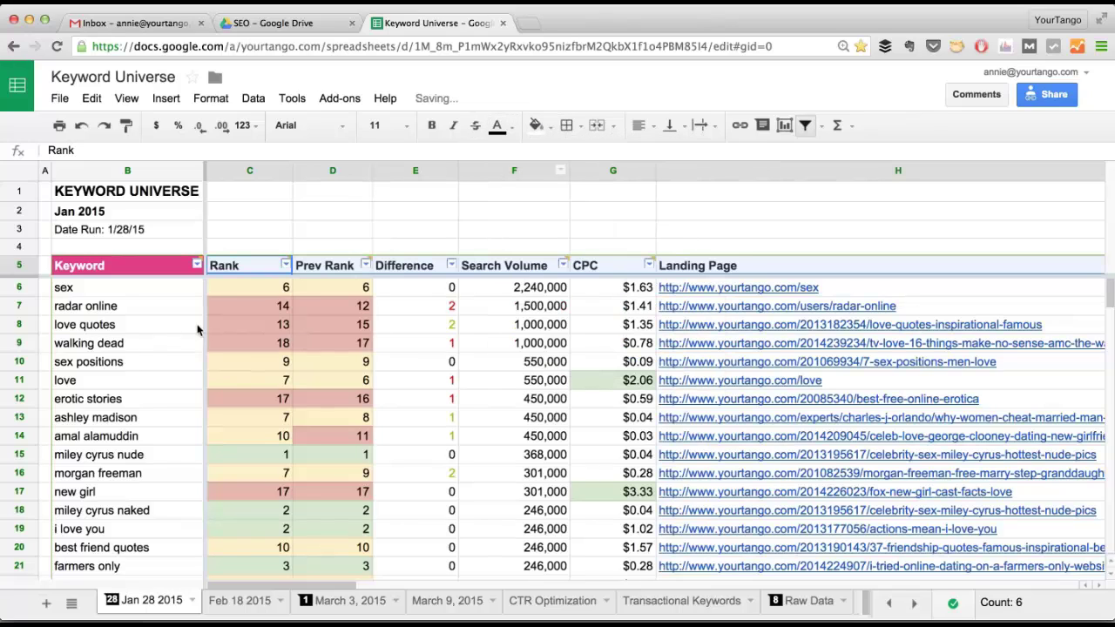
Paint the Keyword header's pink fill and white text onto headers C5:H5
click(92, 263)
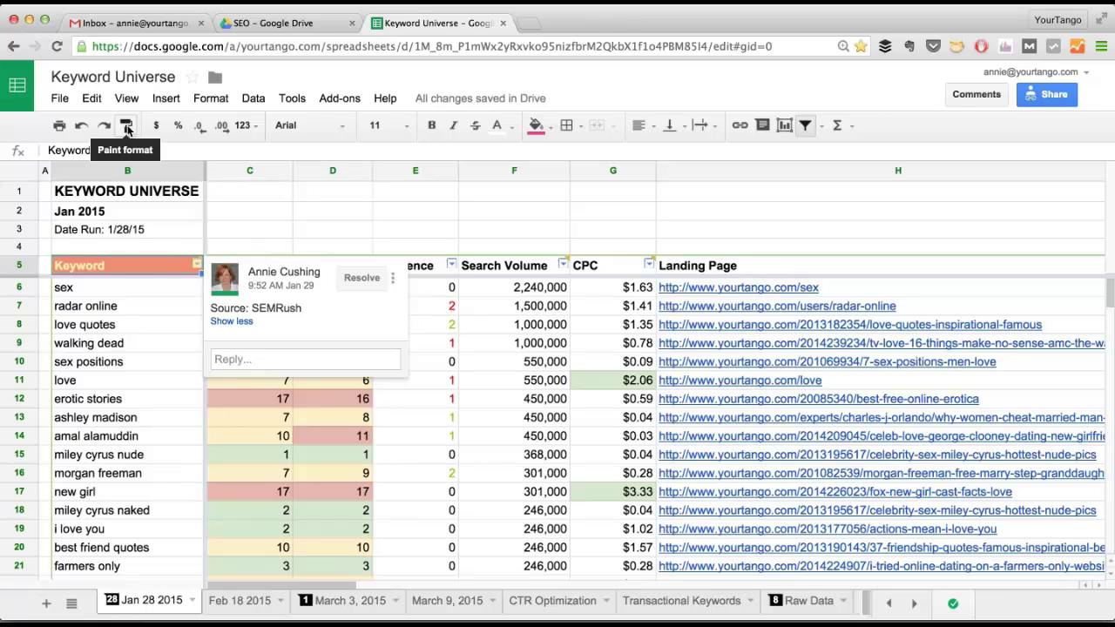
click(126, 127)
click(126, 127)
click(126, 125)
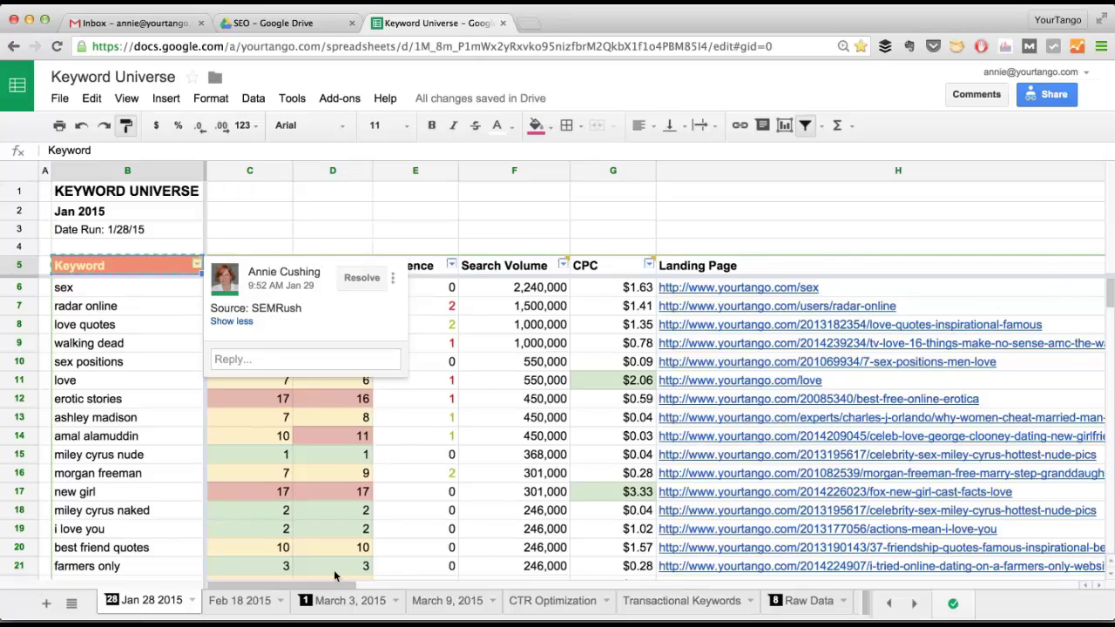
drag(338, 592, 393, 592)
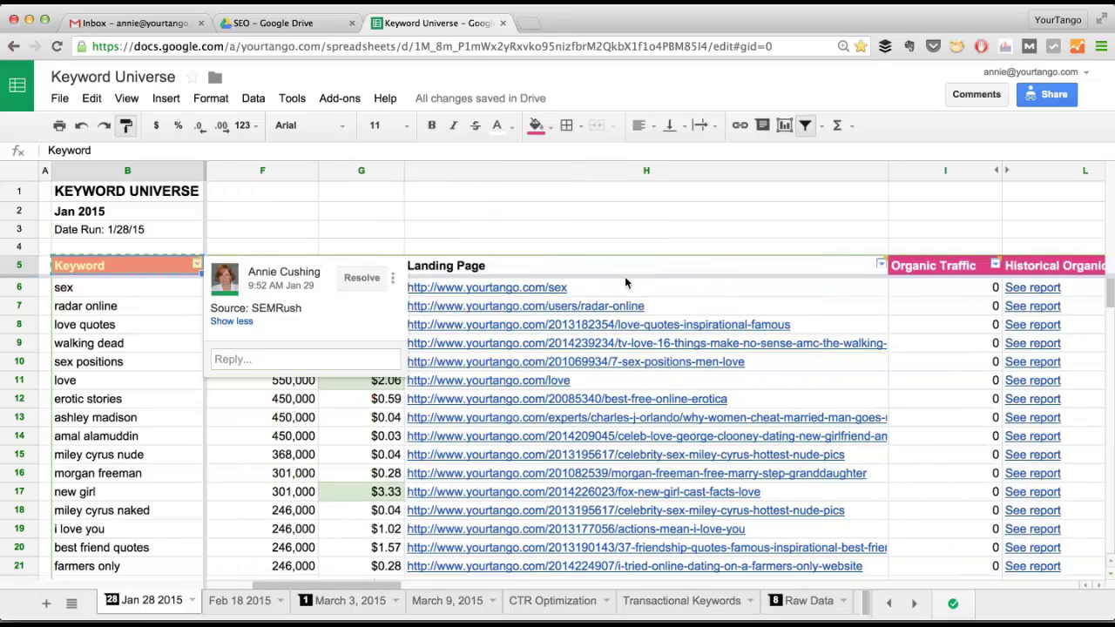
mouse_move(655, 257)
mouse_down()
mouse_move(149, 266)
mouse_move(821, 258)
mouse_up()
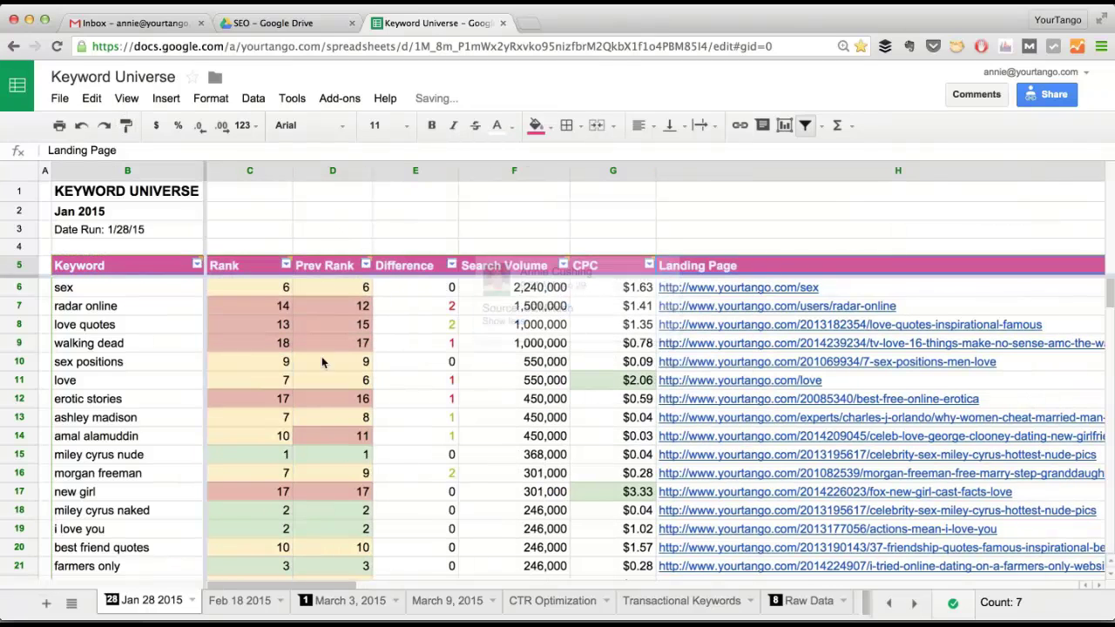